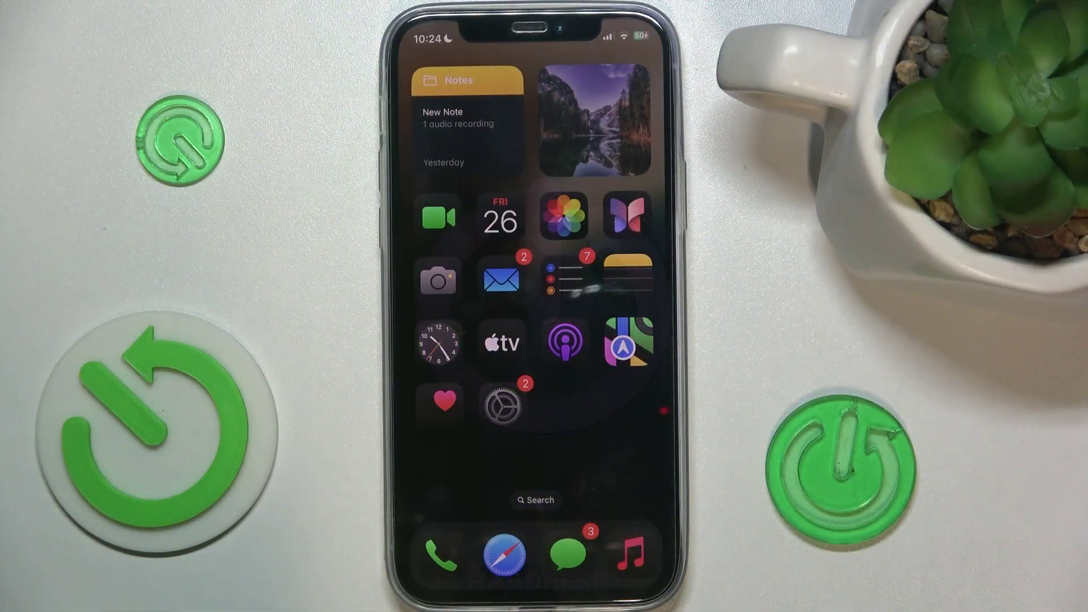
# Go to Settings > General > Language & Region to view the preferred languages.
pyautogui.click(502, 406)
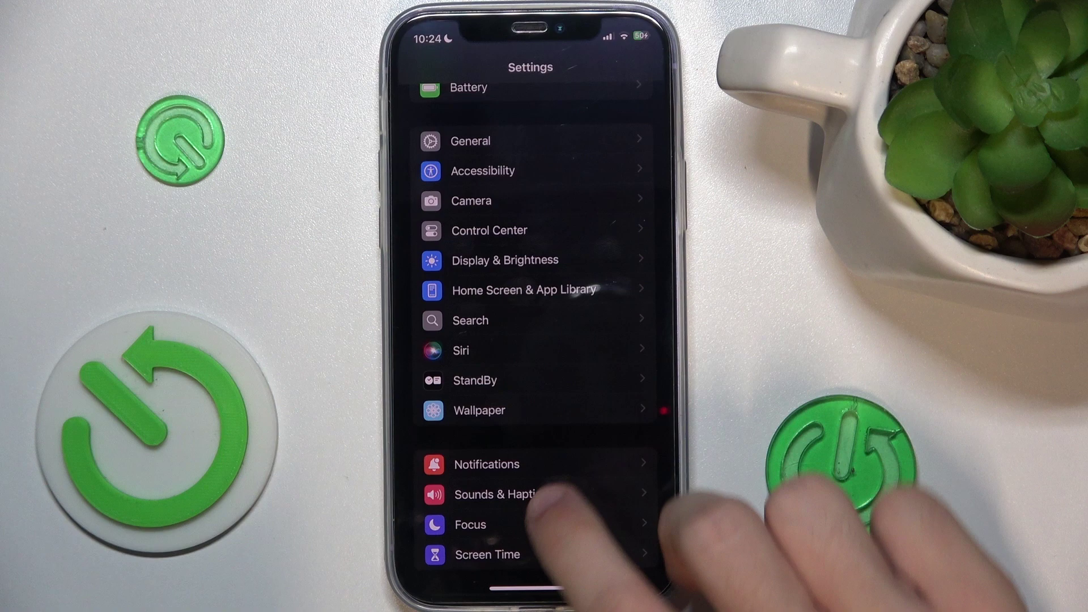
pyautogui.scroll(-5, 536, 340)
pyautogui.scroll(3, 535, 340)
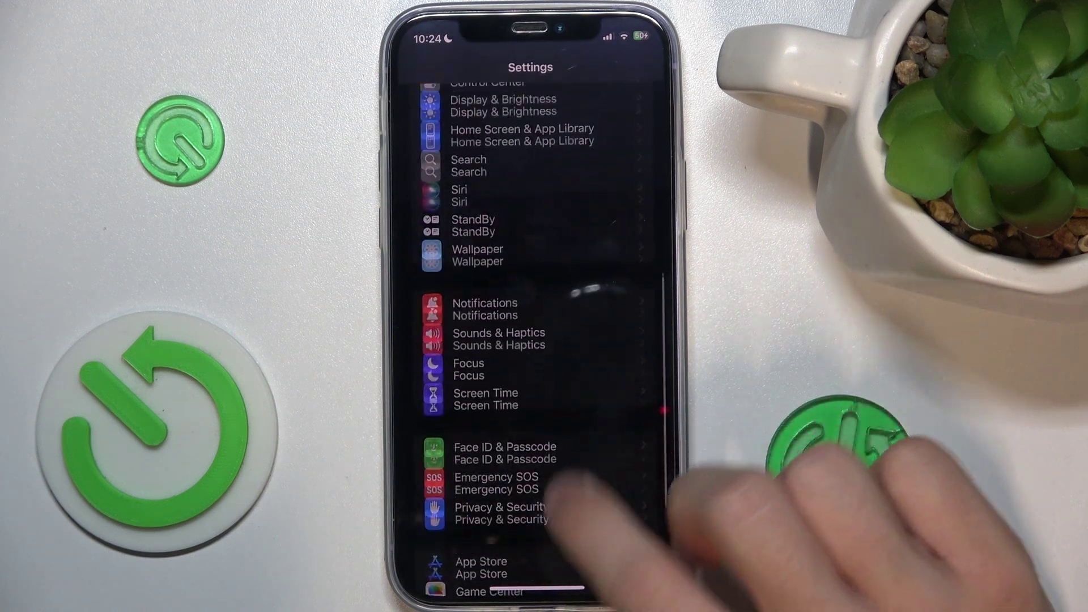
pyautogui.scroll(5, 536, 341)
pyautogui.click(473, 331)
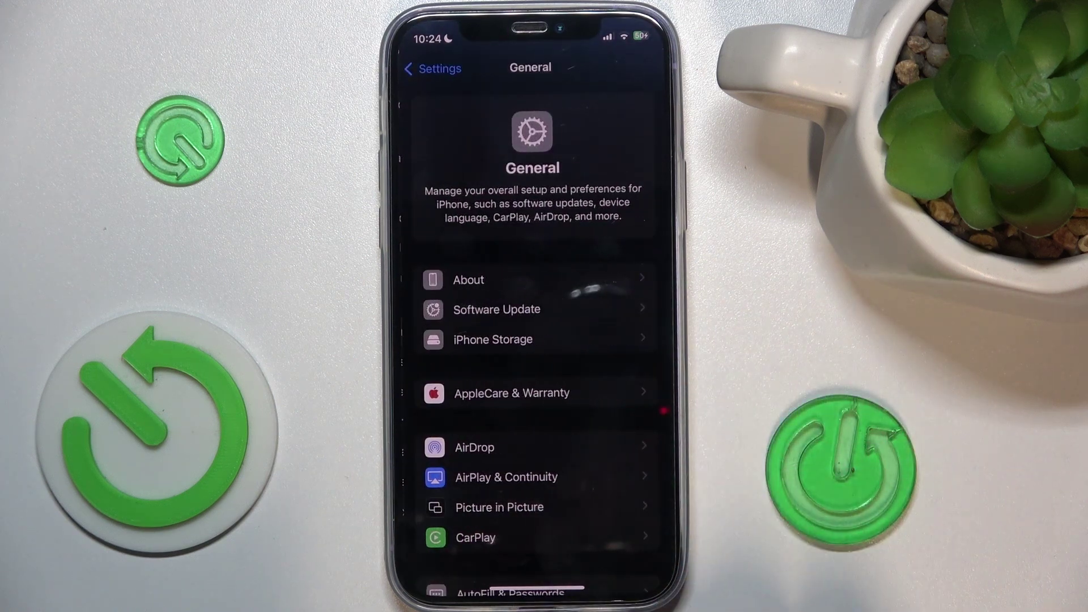
pyautogui.scroll(-5, 536, 341)
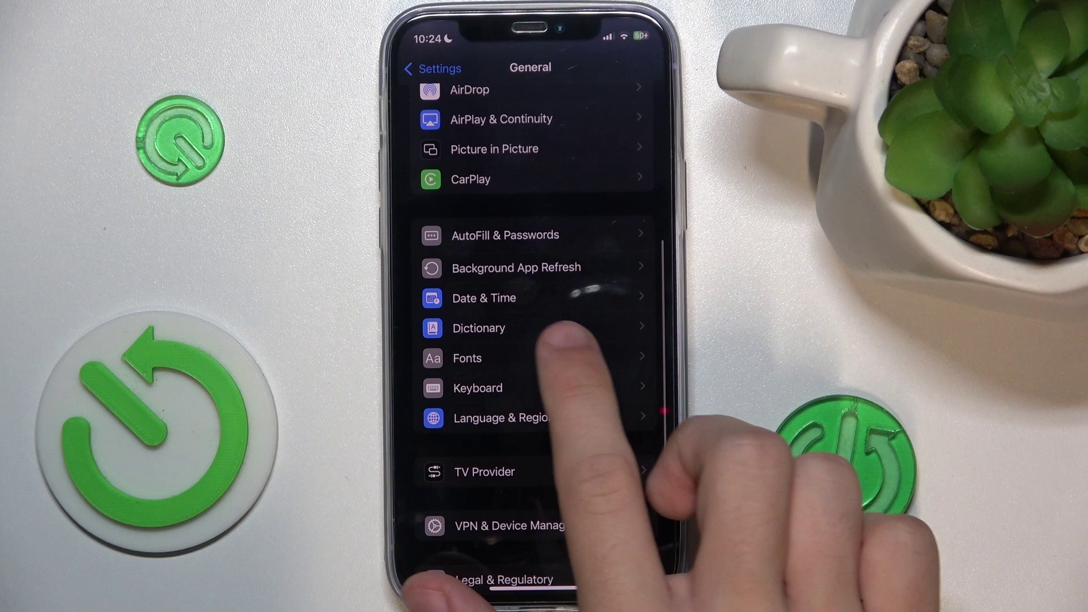
pyautogui.click(504, 417)
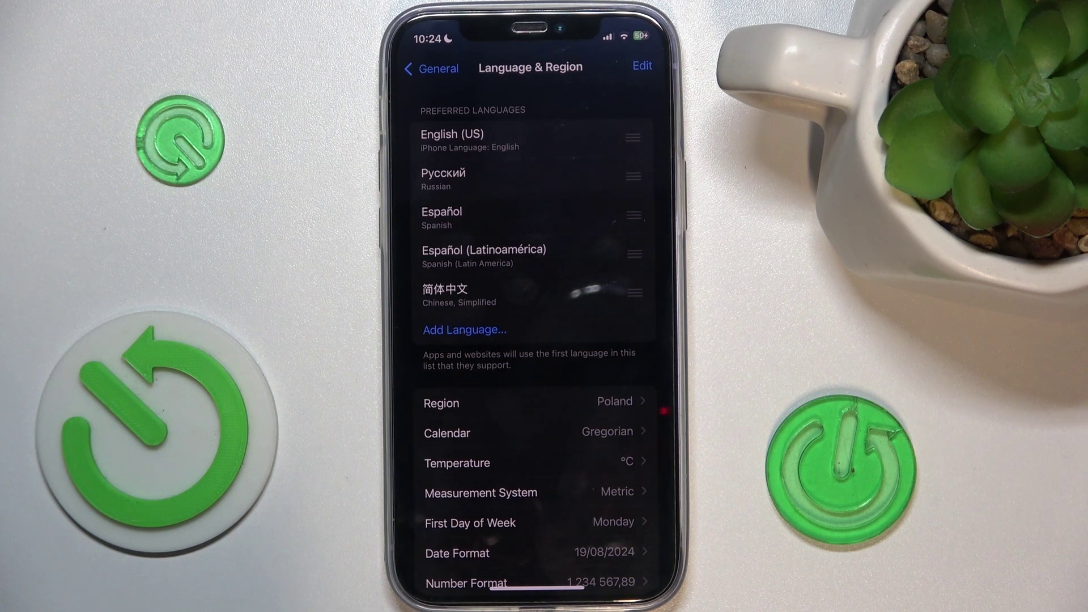
# Delete Chinese, Simplified from the preferred languages, leaving English (US), Russian and Spanish.
pyautogui.moveTo(571, 289); pyautogui.dragTo(499, 297)
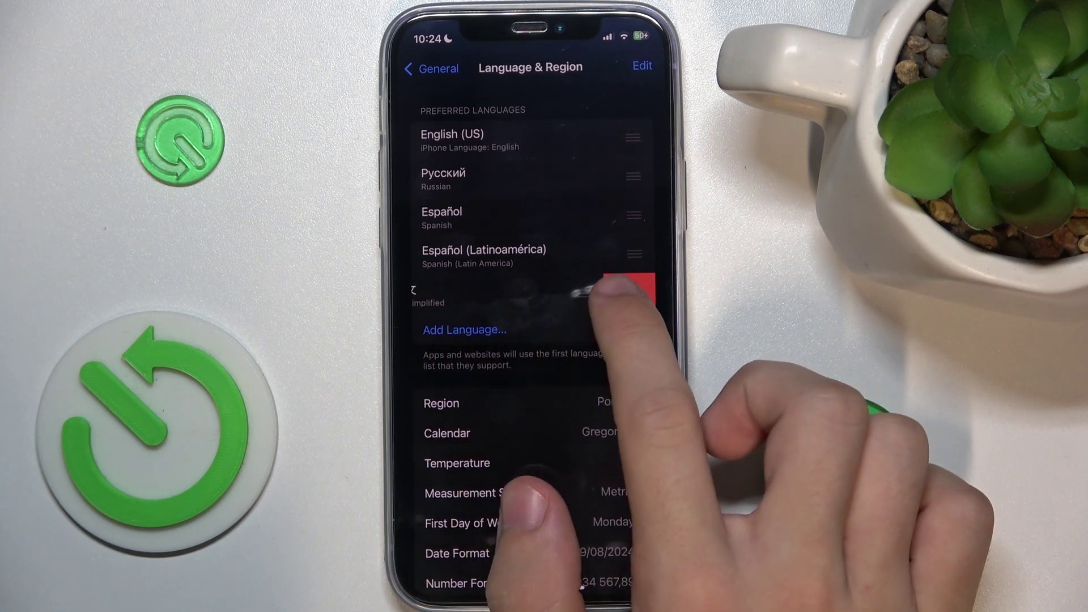
pyautogui.click(628, 292)
pyautogui.click(534, 505)
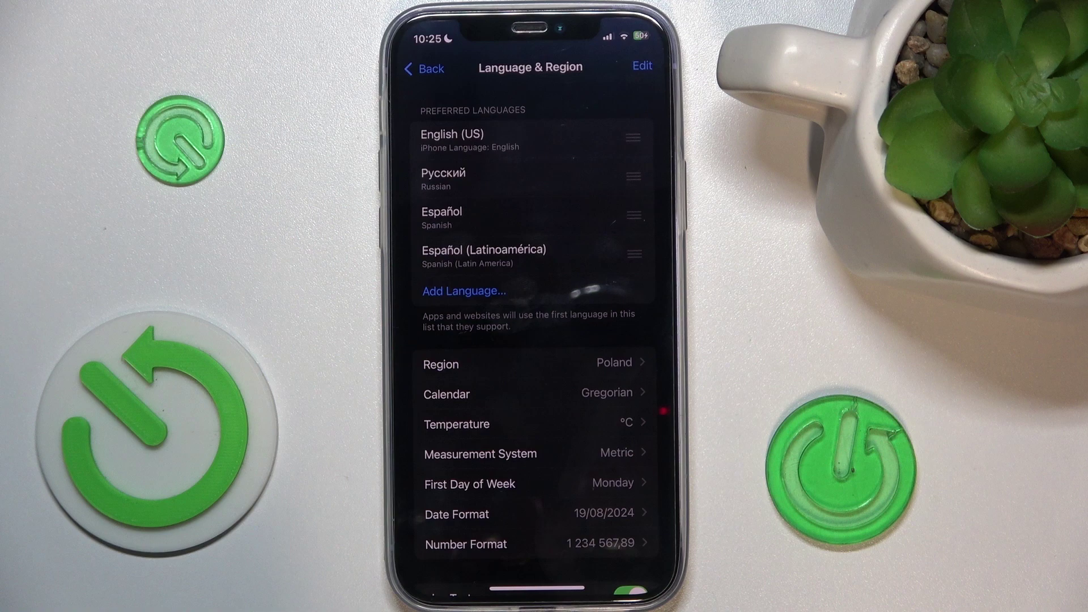
# Add Japanese as a preferred language and keep English (US) as the iPhone language.
pyautogui.click(464, 290)
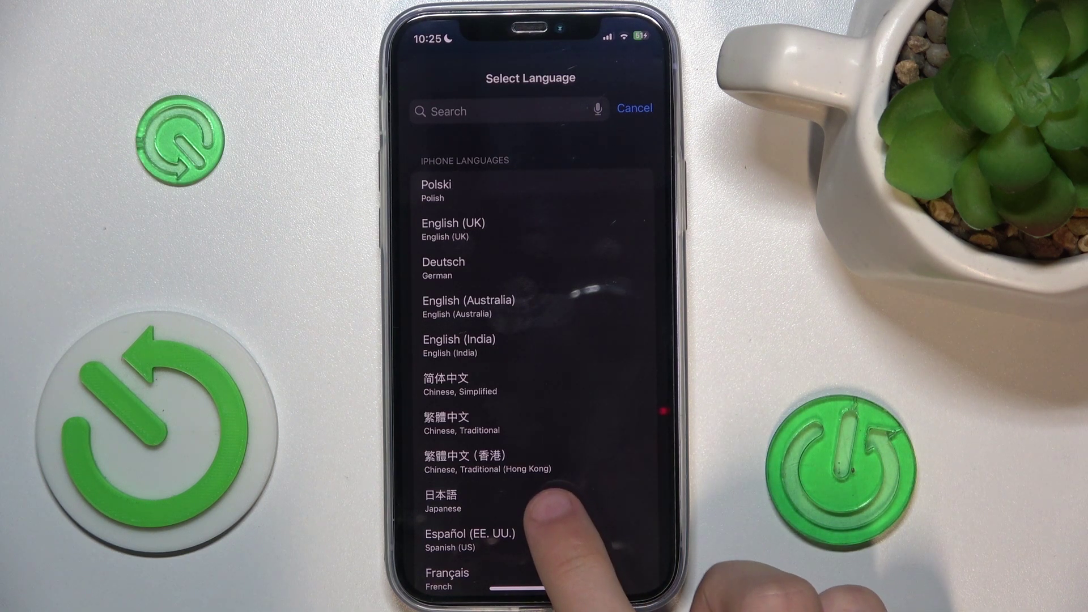
pyautogui.click(476, 500)
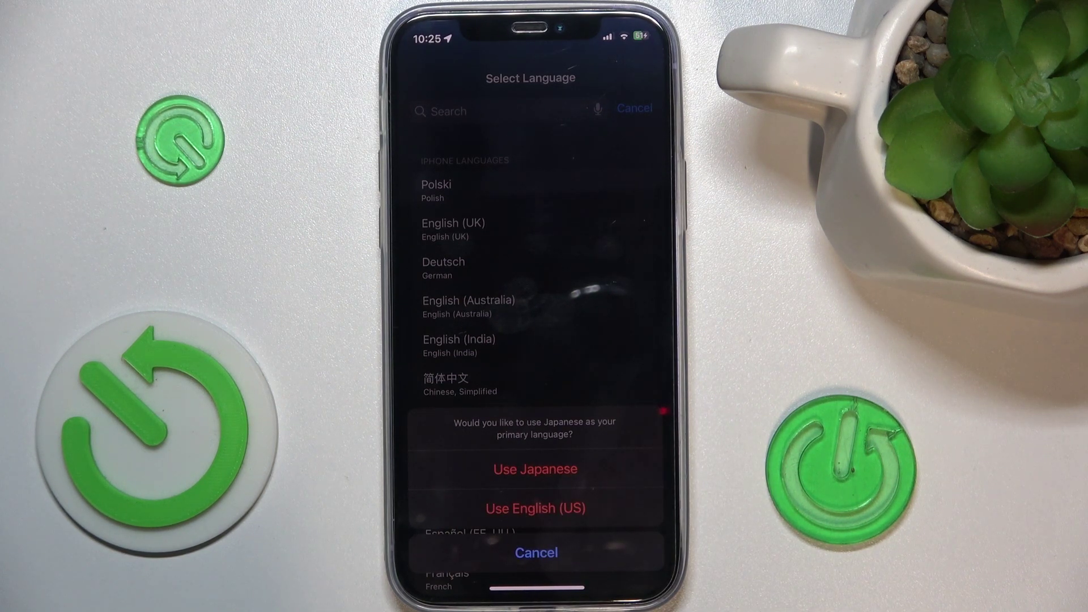
pyautogui.click(544, 508)
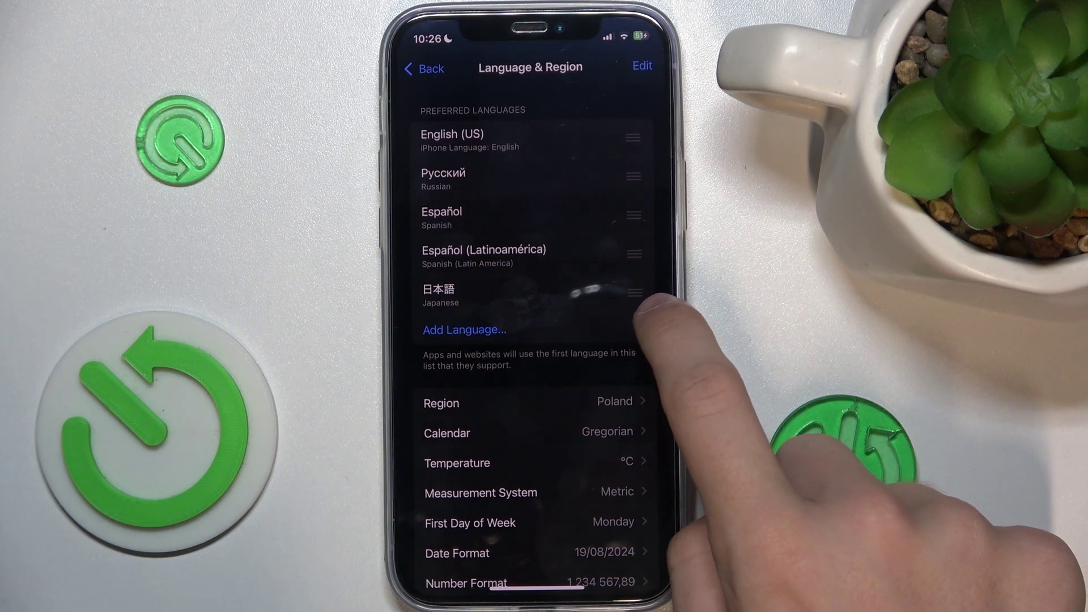
# Move Japanese above English (US) and confirm the restart to Japanese.
pyautogui.moveTo(634, 294)
pyautogui.mouseDown()
pyautogui.moveTo(614, 247)
pyautogui.moveTo(625, 183)
pyautogui.mouseUp()
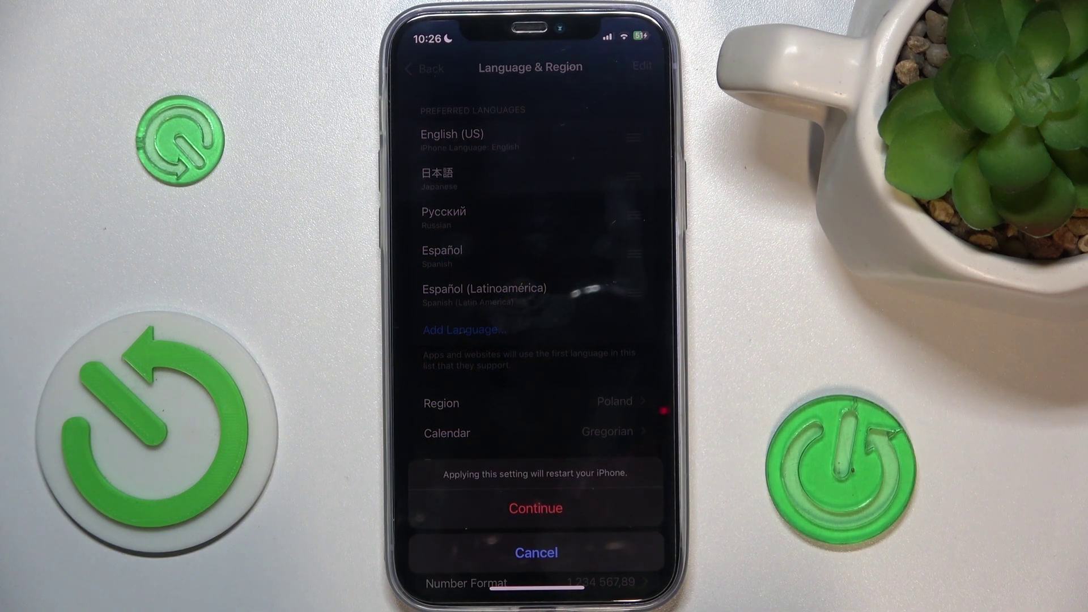
pyautogui.click(536, 552)
pyautogui.moveTo(633, 176)
pyautogui.mouseDown()
pyautogui.moveTo(641, 292)
pyautogui.moveTo(625, 242)
pyautogui.moveTo(621, 136)
pyautogui.mouseUp()
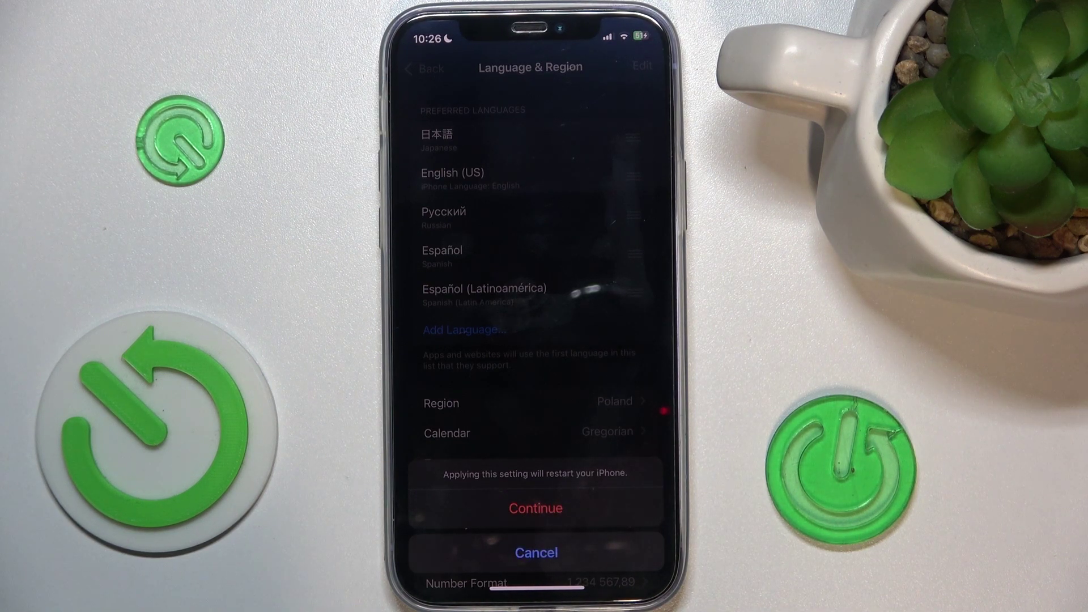
pyautogui.click(535, 507)
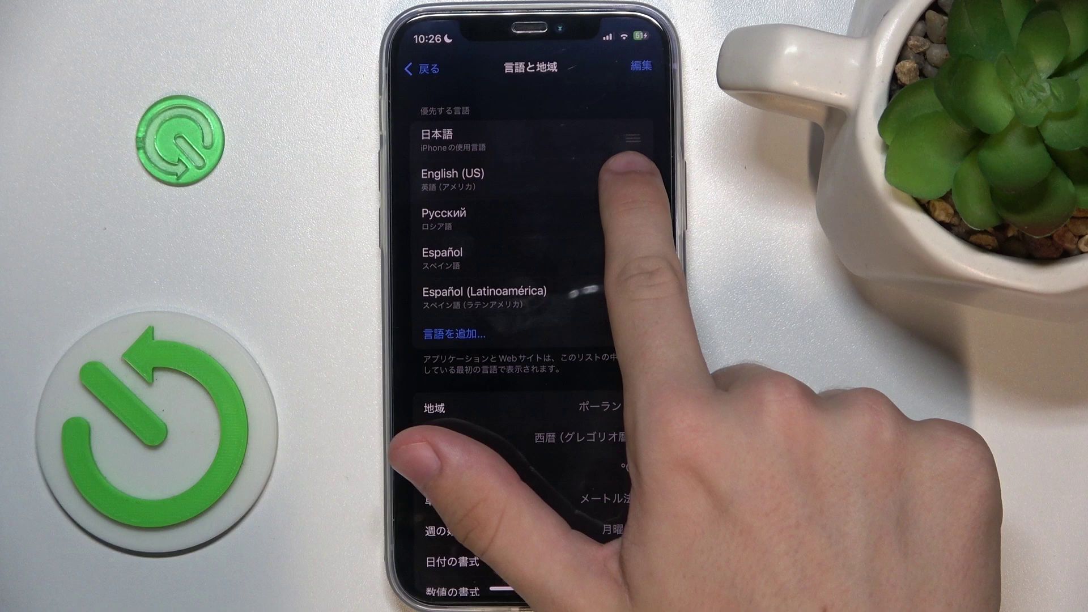
# Drag 日本語 below English (US) in Preferred Languages.
pyautogui.moveTo(632, 141); pyautogui.dragTo(631, 178)
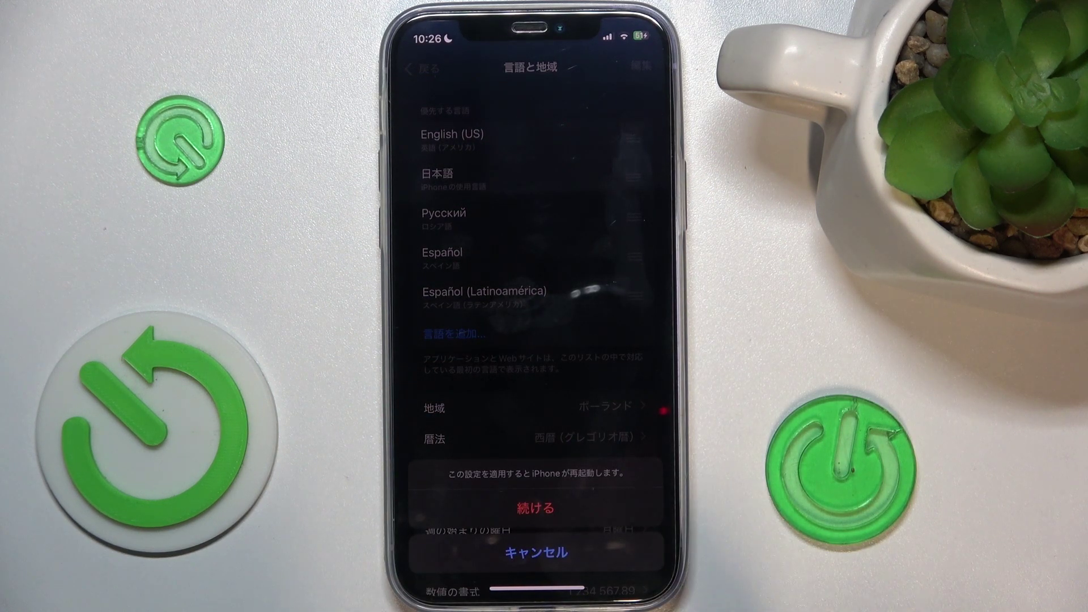
# Confirm the restart prompt (続ける) to apply English (US) again.
pyautogui.click(536, 508)
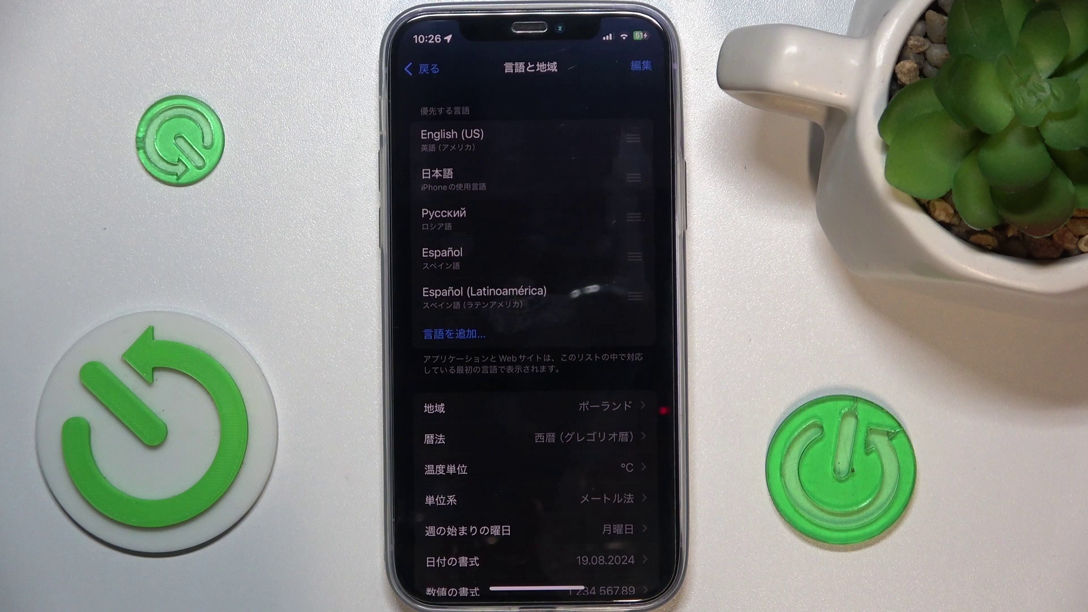